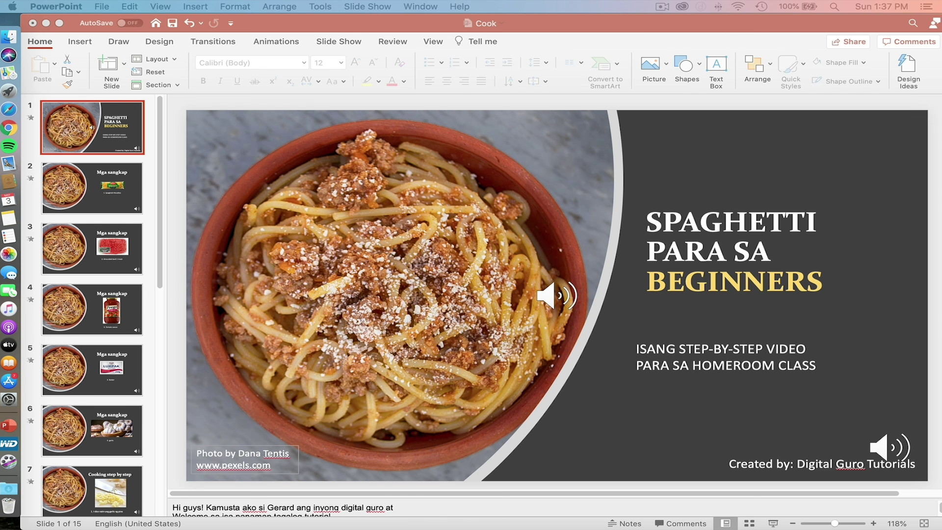
Begin a first Record Slide Show attempt, then return to the deck and view slide 2
{"action": "left_click", "coordinate": [367, 7]}
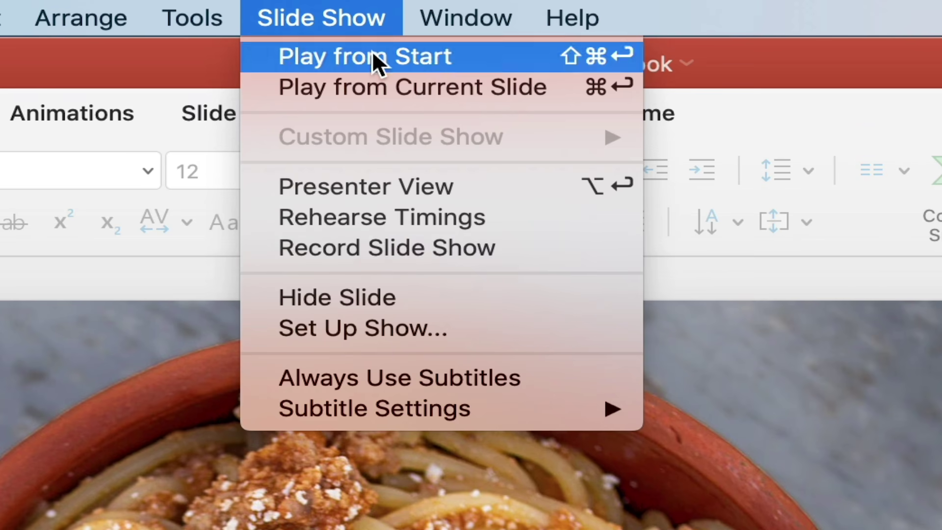
{"action": "left_click", "coordinate": [505, 248]}
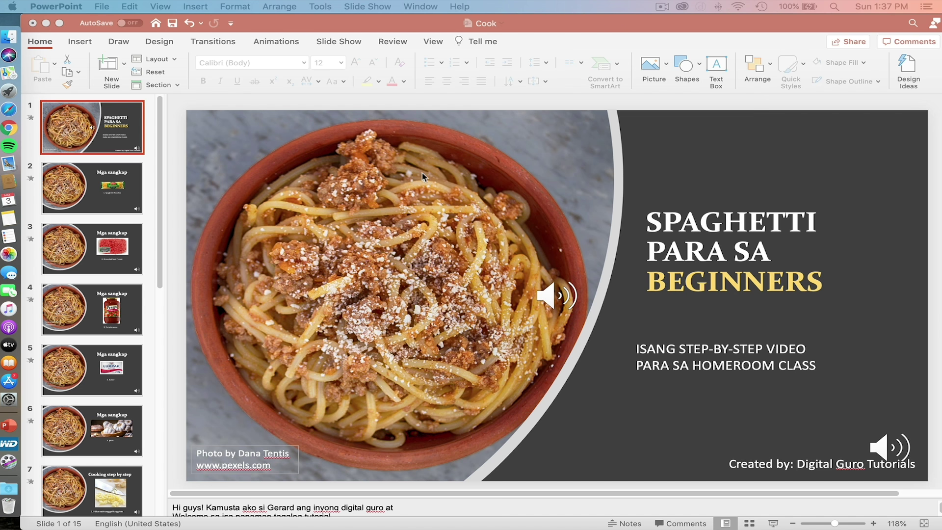
{"action": "left_click", "coordinate": [97, 184]}
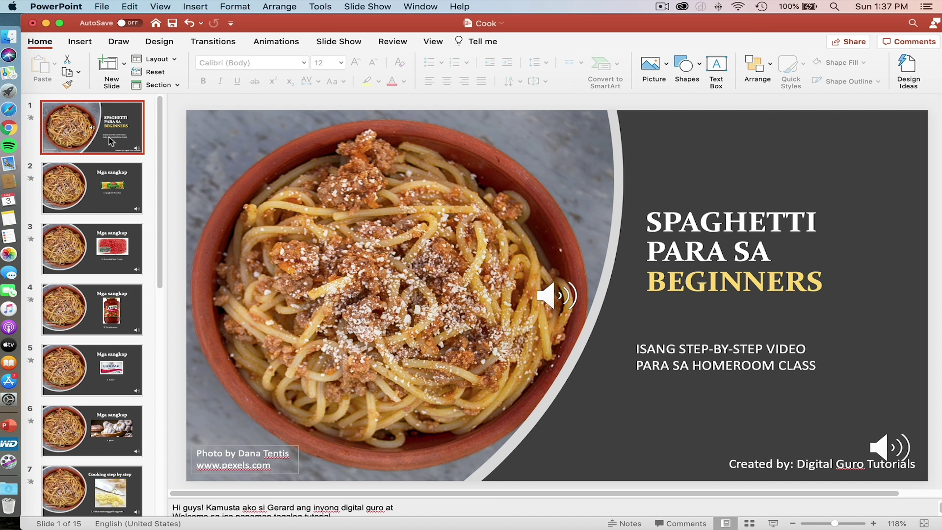
{"action": "left_click", "coordinate": [112, 190]}
Review slides 6 and 10–13, then start Record Slide Show from slide 1 of 15
{"action": "scroll", "coordinate": [123, 344], "scroll_direction": "down", "scroll_amount": 3}
{"action": "left_click", "coordinate": [122, 399]}
{"action": "scroll", "coordinate": [122, 398], "scroll_direction": "down", "scroll_amount": 3}
{"action": "left_click", "coordinate": [123, 334]}
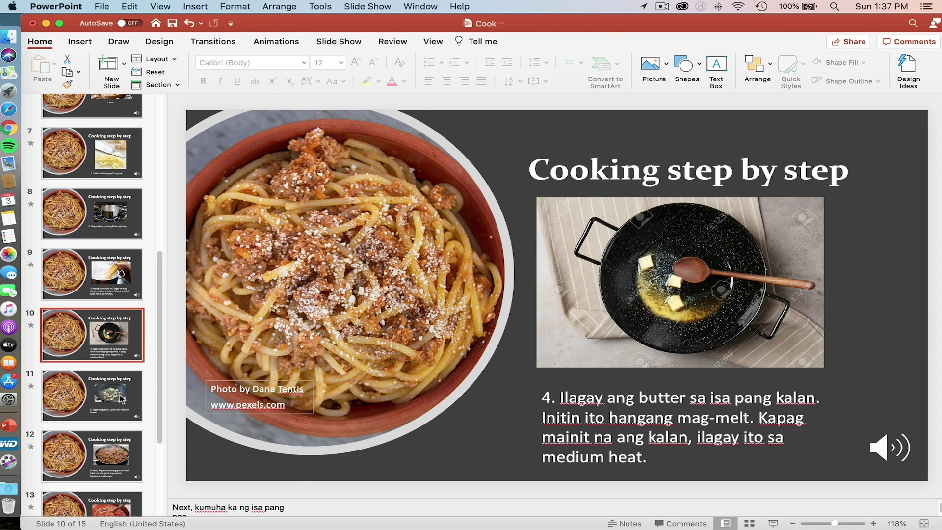
{"action": "left_click", "coordinate": [122, 398]}
{"action": "left_click", "coordinate": [124, 452]}
{"action": "scroll", "coordinate": [123, 452], "scroll_direction": "down", "scroll_amount": 1}
{"action": "left_click", "coordinate": [123, 452]}
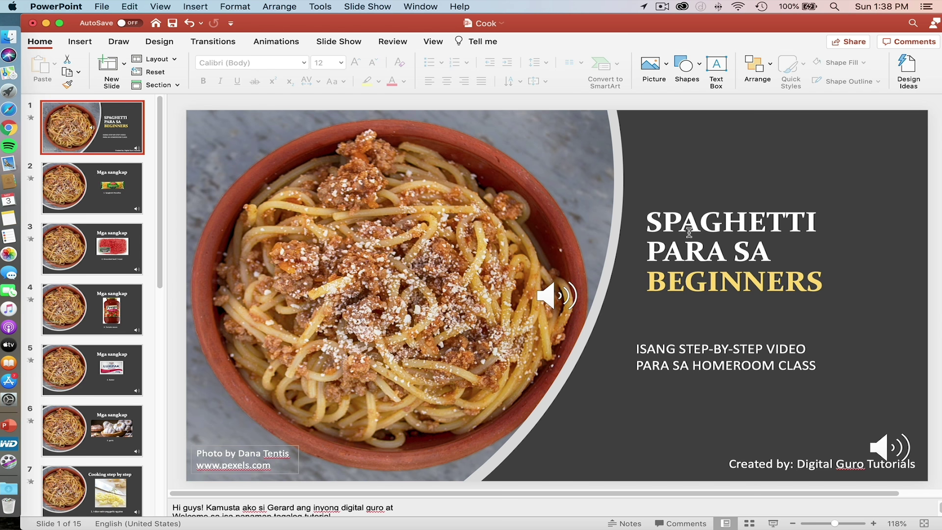
{"action": "left_click", "coordinate": [382, 6]}
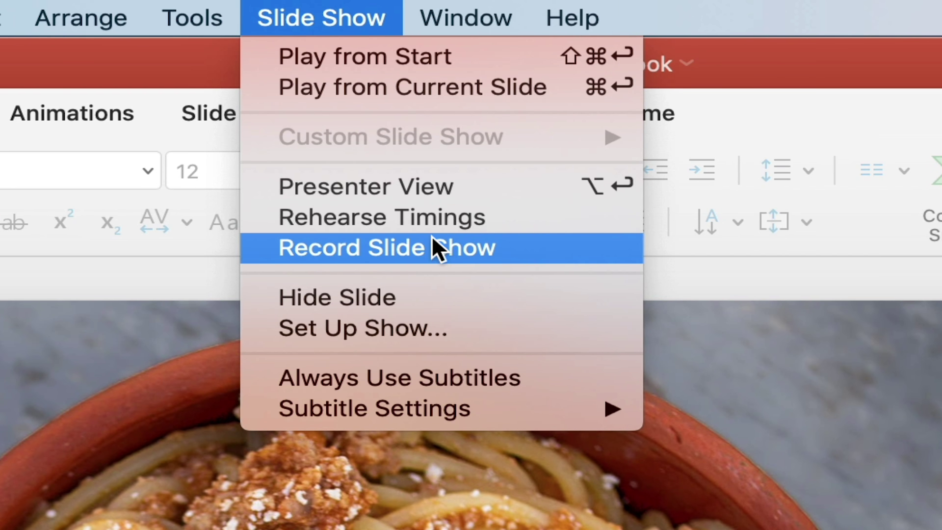
{"action": "left_click", "coordinate": [511, 251]}
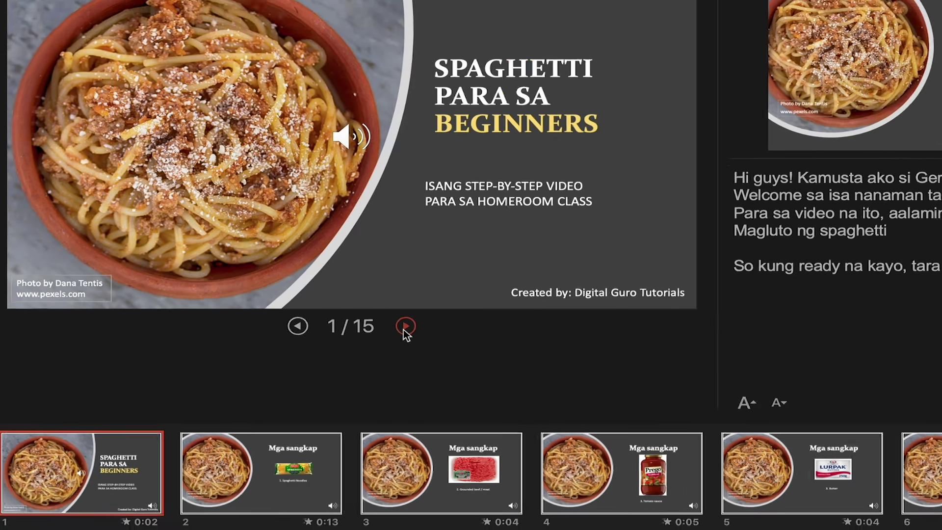
Jump ahead to slide 2, then return the recording to the title slide, slide 1 of 15
{"action": "left_click", "coordinate": [322, 361]}
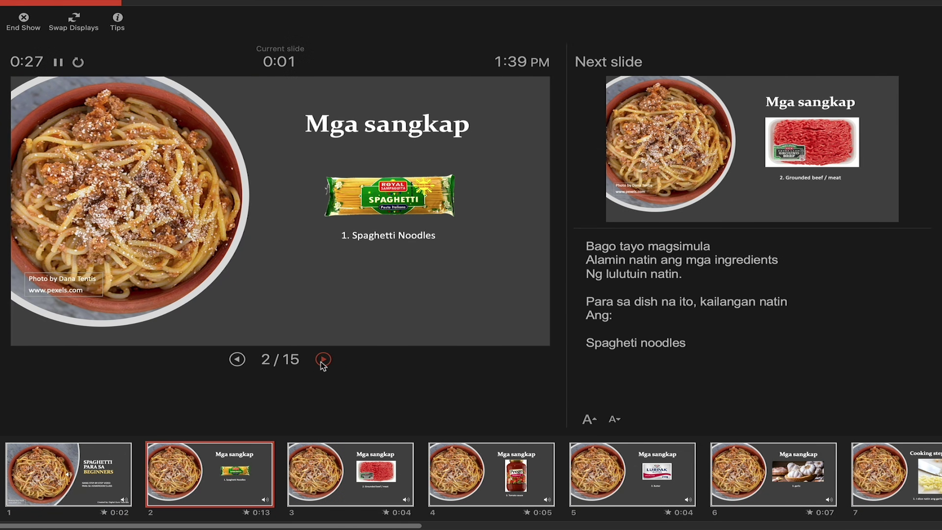
{"action": "left_click", "coordinate": [238, 360]}
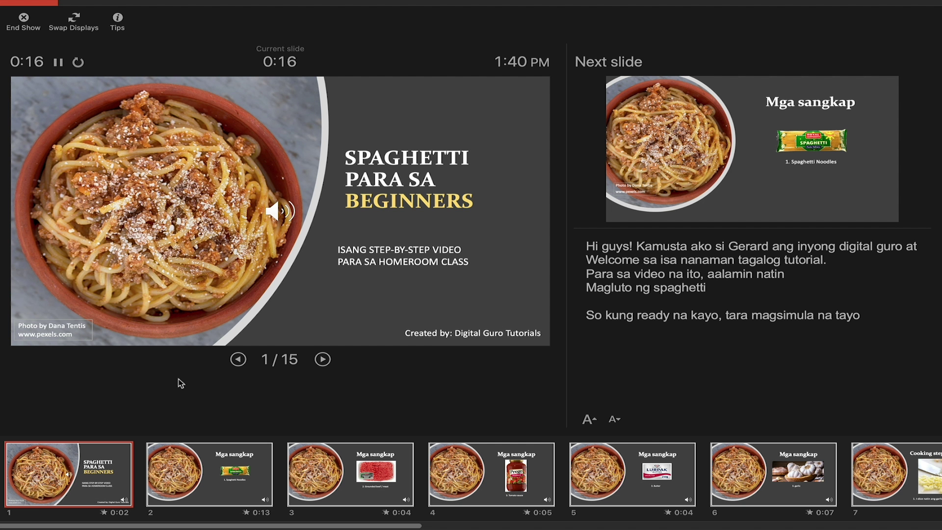
Narrate through the ingredient slides 2–6 and cooking slides 7–8, reaching slide 9, cooking the noodles
{"action": "left_click", "coordinate": [323, 360]}
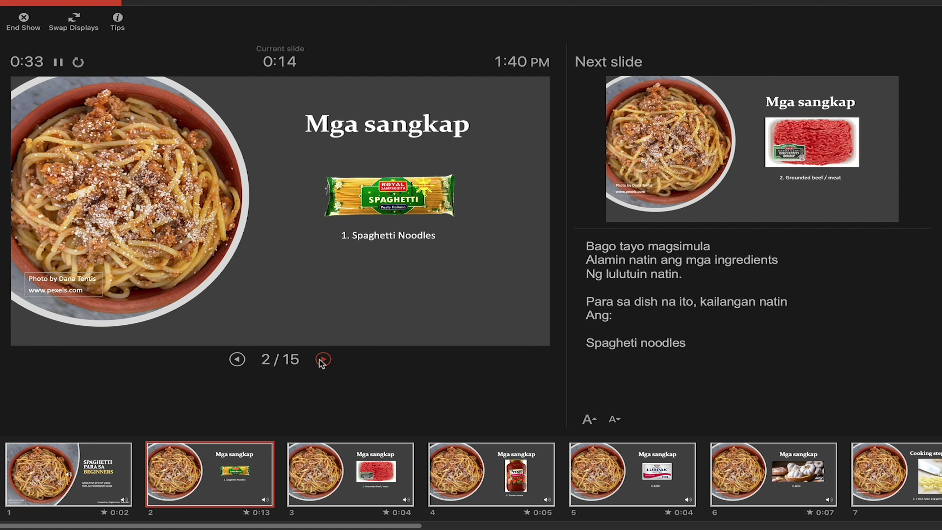
{"action": "left_click", "coordinate": [322, 360]}
{"action": "left_click", "coordinate": [322, 360]}
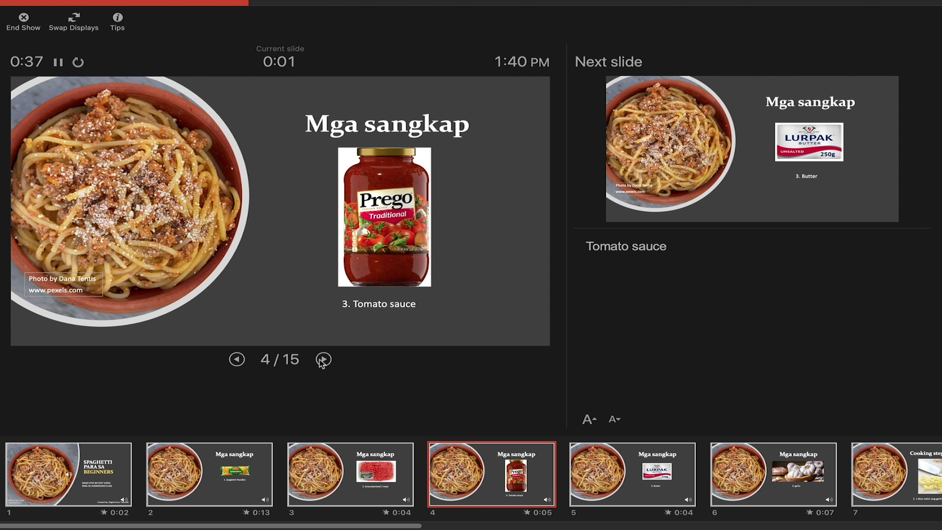
{"action": "left_click", "coordinate": [323, 360]}
{"action": "left_click", "coordinate": [322, 361]}
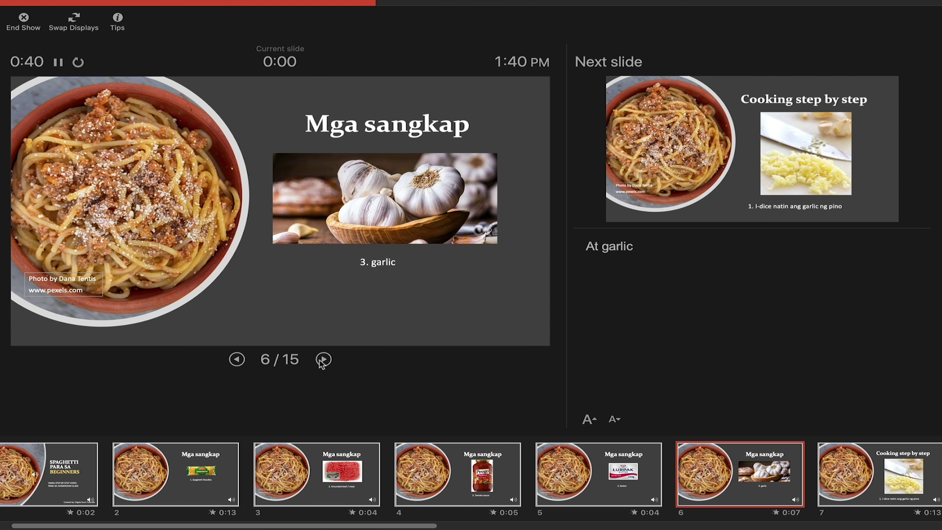
{"action": "left_click", "coordinate": [322, 360]}
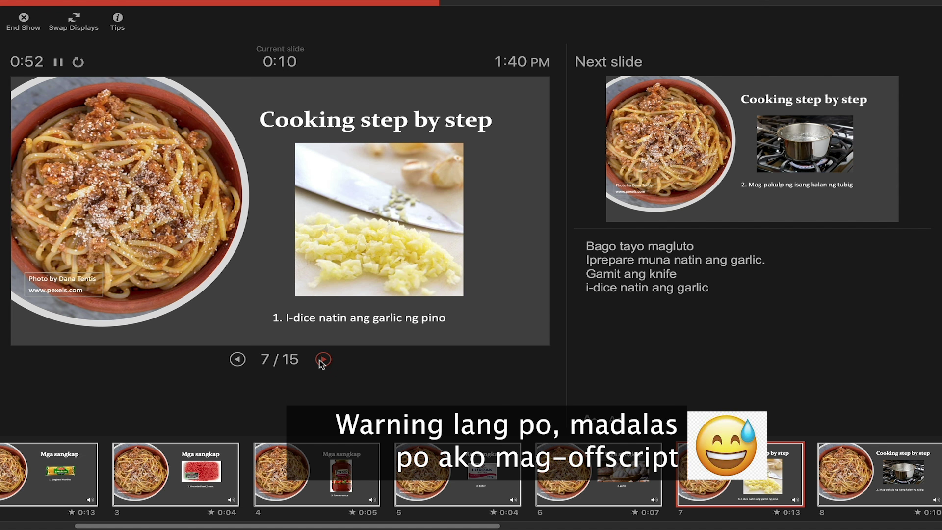
{"action": "left_click", "coordinate": [322, 361]}
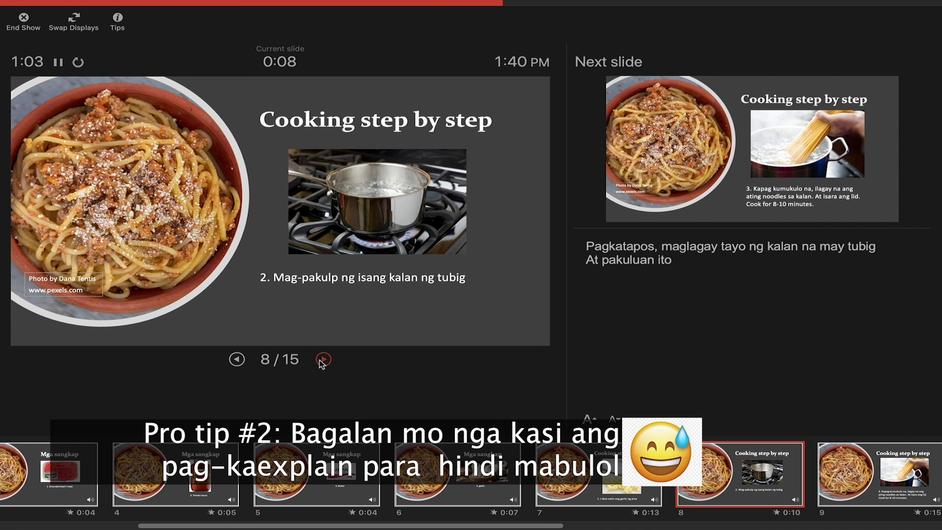
{"action": "left_click", "coordinate": [323, 361]}
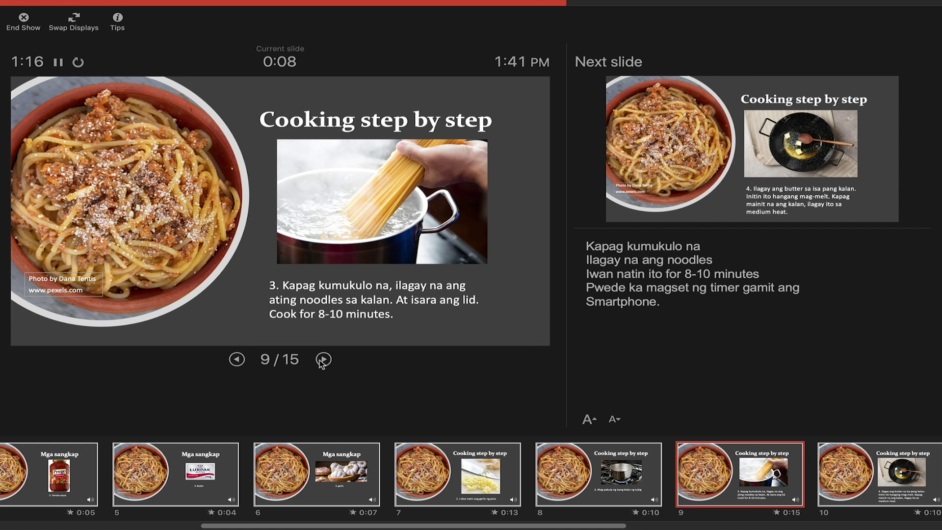
Narrate the butter, garlic, beef, tomato sauce and draining slides, ending on slide 15, Kain na!
{"action": "left_click", "coordinate": [322, 360]}
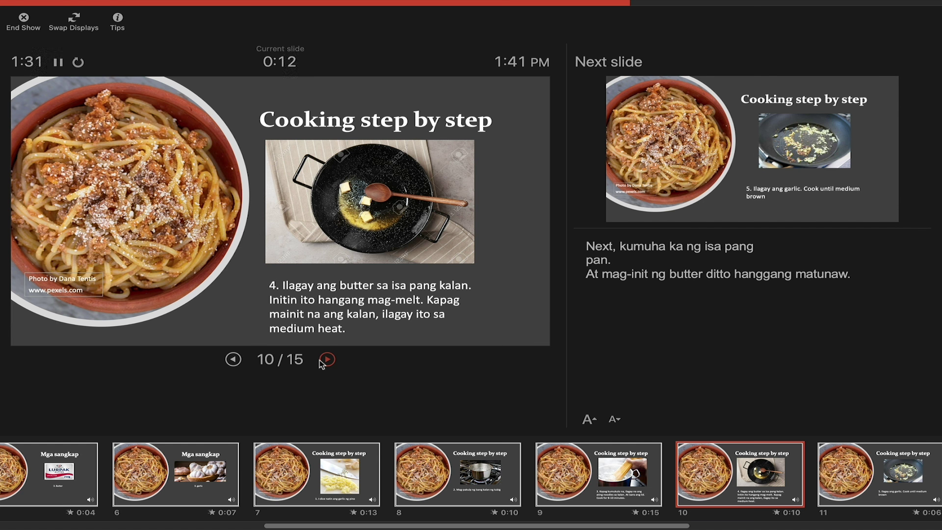
{"action": "left_click", "coordinate": [320, 360]}
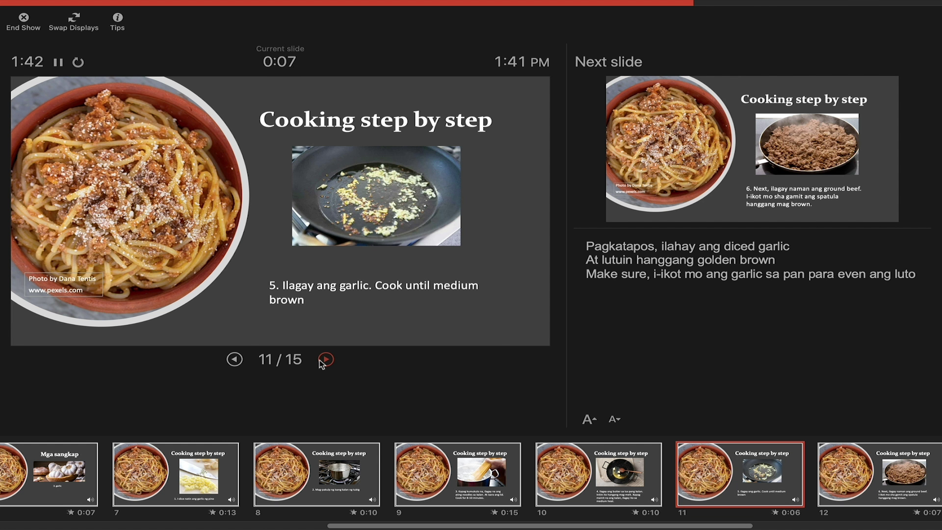
{"action": "left_click", "coordinate": [319, 360]}
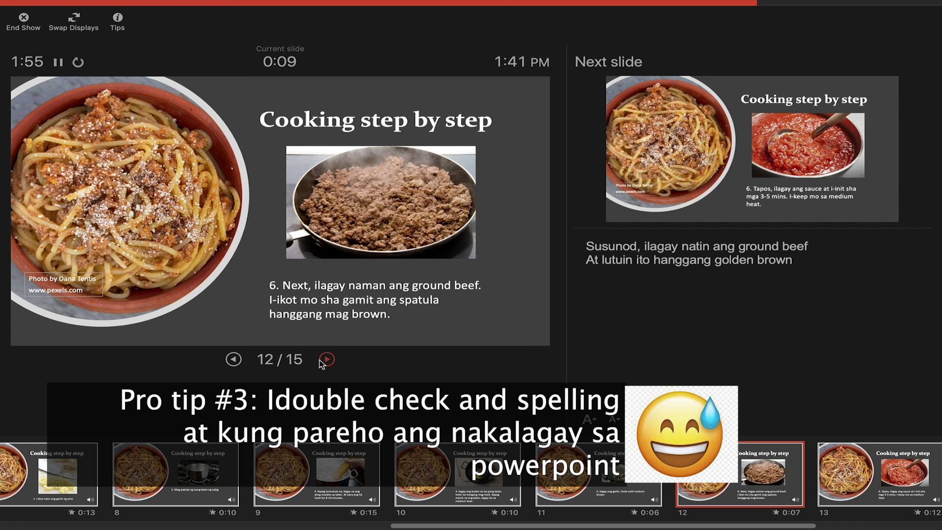
{"action": "left_click", "coordinate": [328, 360]}
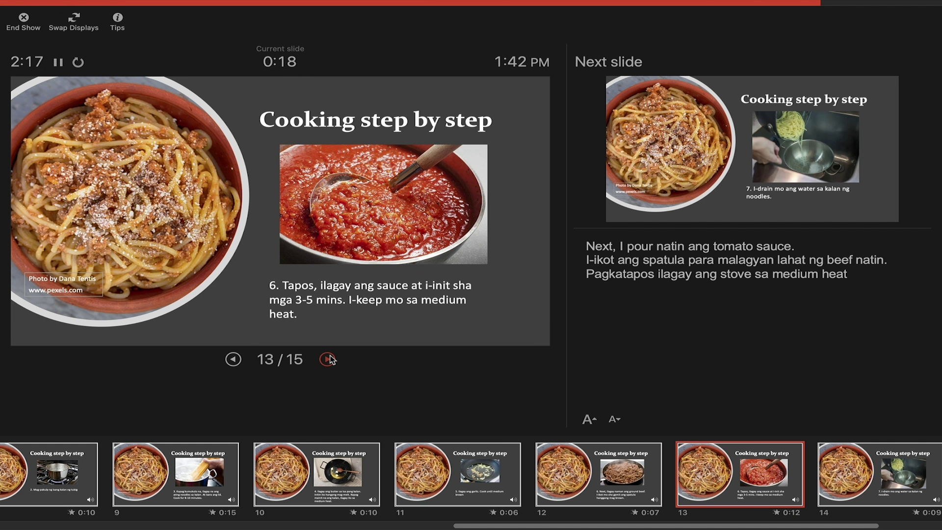
{"action": "left_click", "coordinate": [329, 359]}
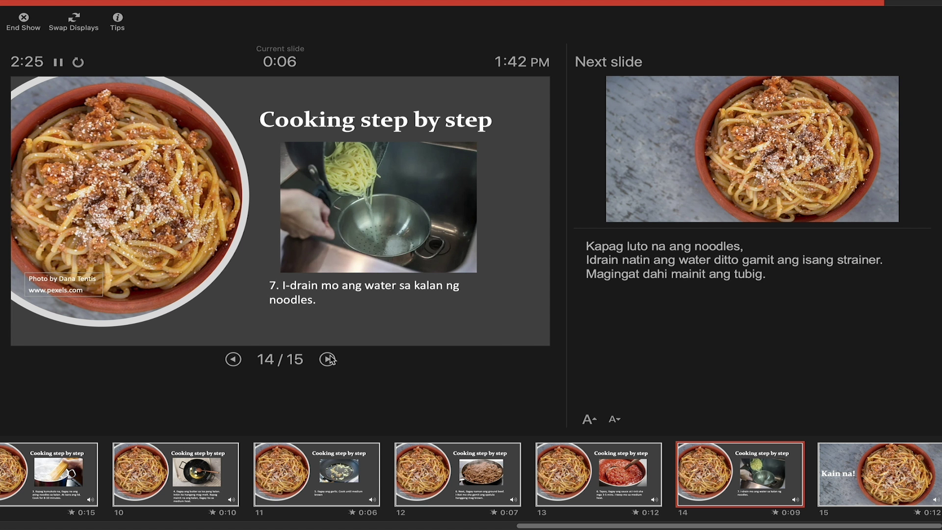
{"action": "left_click", "coordinate": [328, 360]}
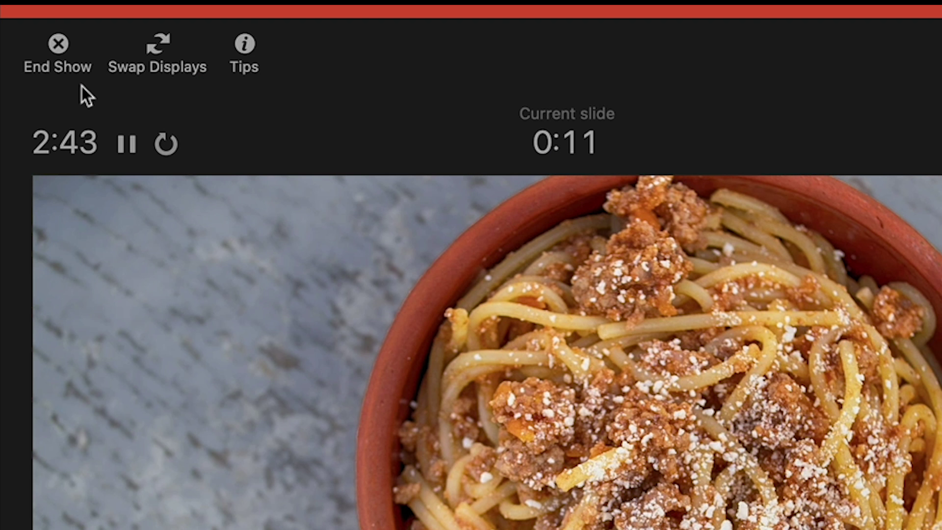
End the recording and save the new 2:46 timings for all 15 slides
{"action": "left_click", "coordinate": [65, 53]}
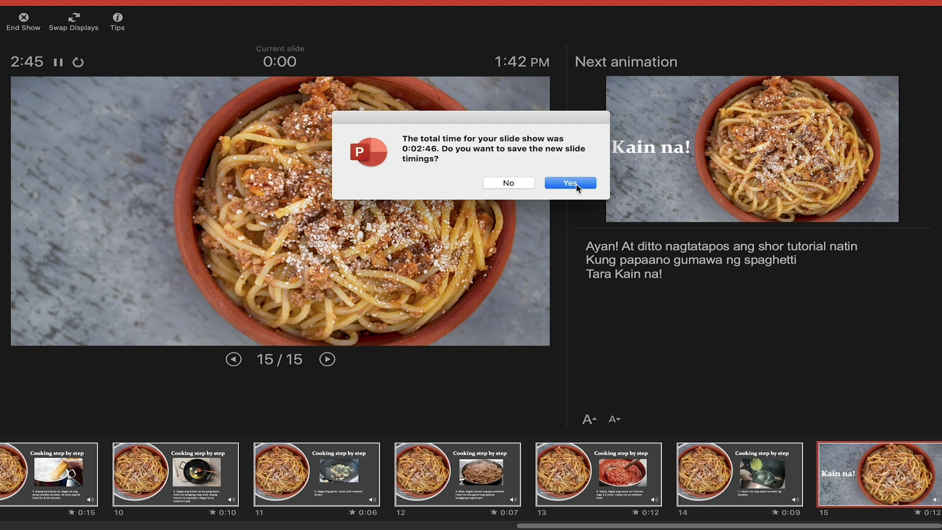
{"action": "left_click", "coordinate": [570, 183]}
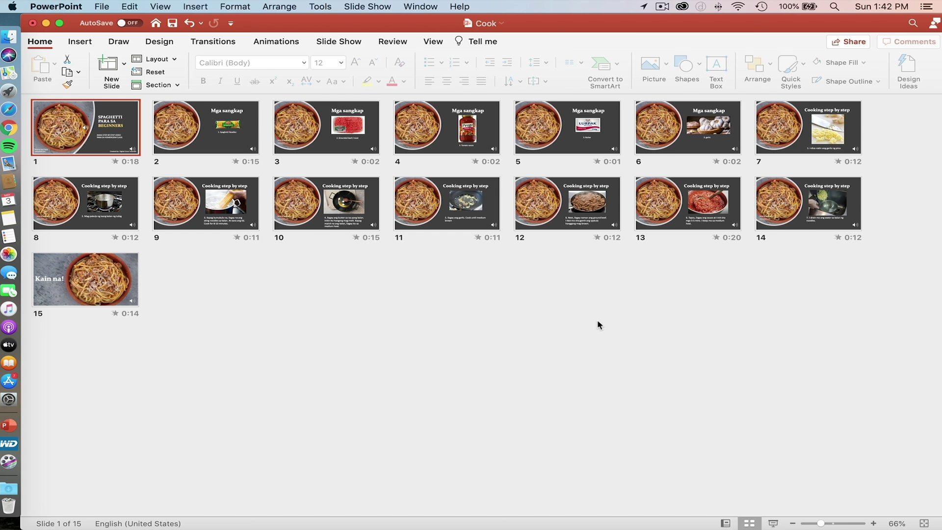
Set up an export of the presentation to the Desktop in MP4 format
{"action": "left_click", "coordinate": [103, 7]}
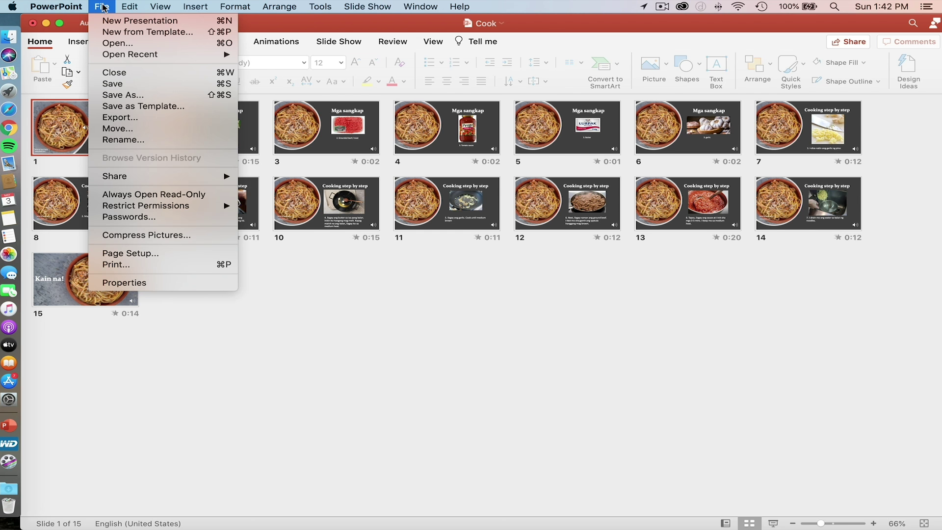
{"action": "left_click", "coordinate": [147, 125]}
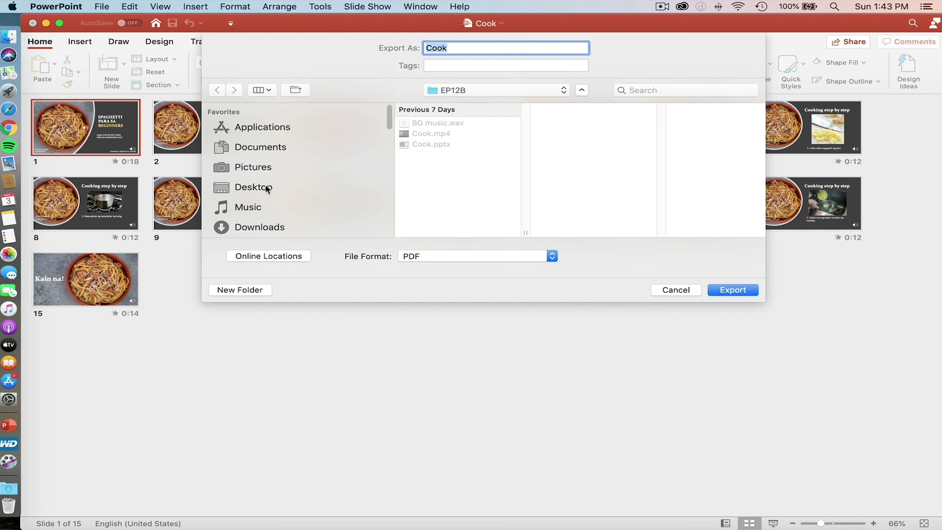
{"action": "left_click", "coordinate": [267, 188]}
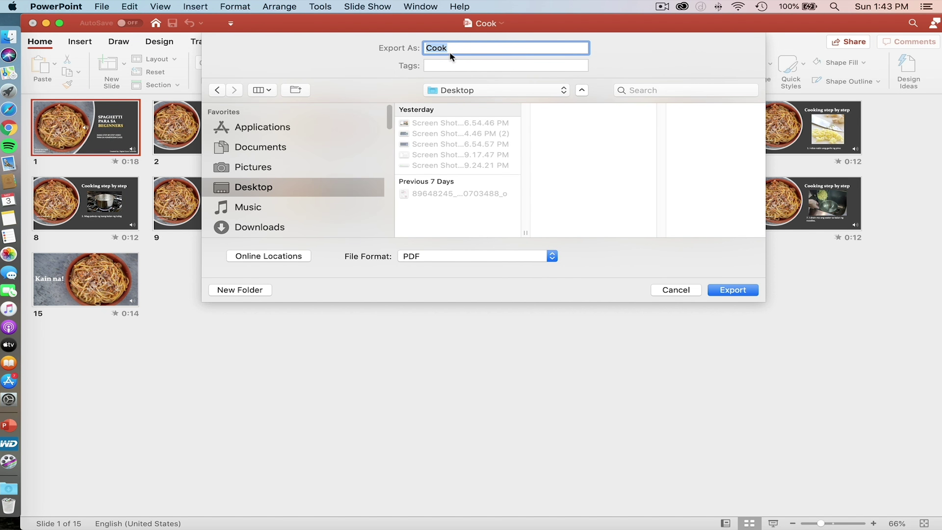
{"action": "left_click", "coordinate": [441, 258]}
{"action": "left_click", "coordinate": [440, 238]}
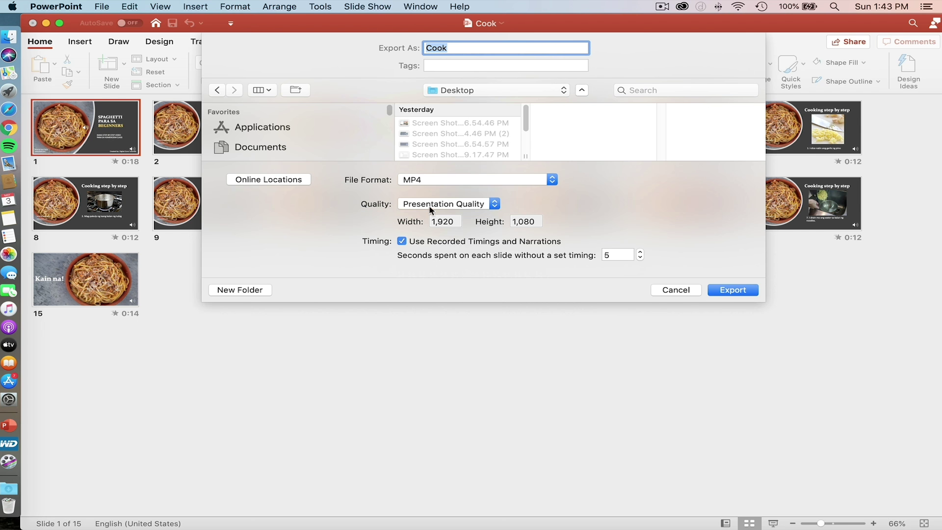
Set the video quality to Internet Quality at 1,280 by 720
{"action": "left_click", "coordinate": [432, 205]}
{"action": "left_click", "coordinate": [449, 216]}
{"action": "left_click", "coordinate": [469, 204]}
{"action": "left_click", "coordinate": [472, 195]}
{"action": "left_click", "coordinate": [481, 205]}
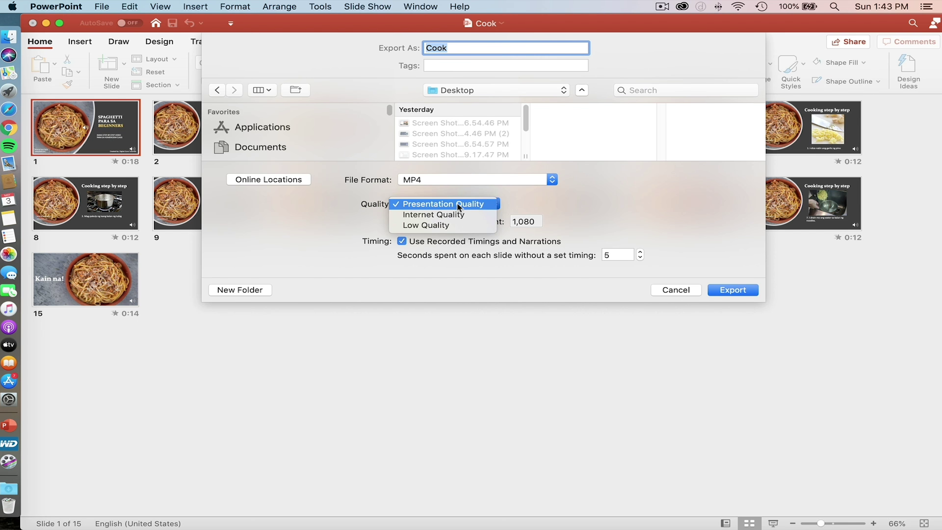
{"action": "left_click", "coordinate": [458, 205]}
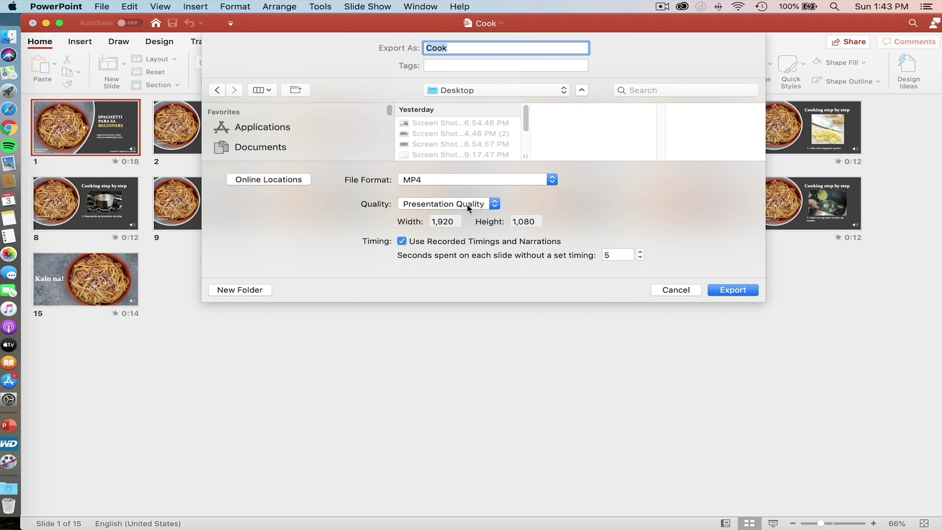
{"action": "left_click", "coordinate": [468, 208]}
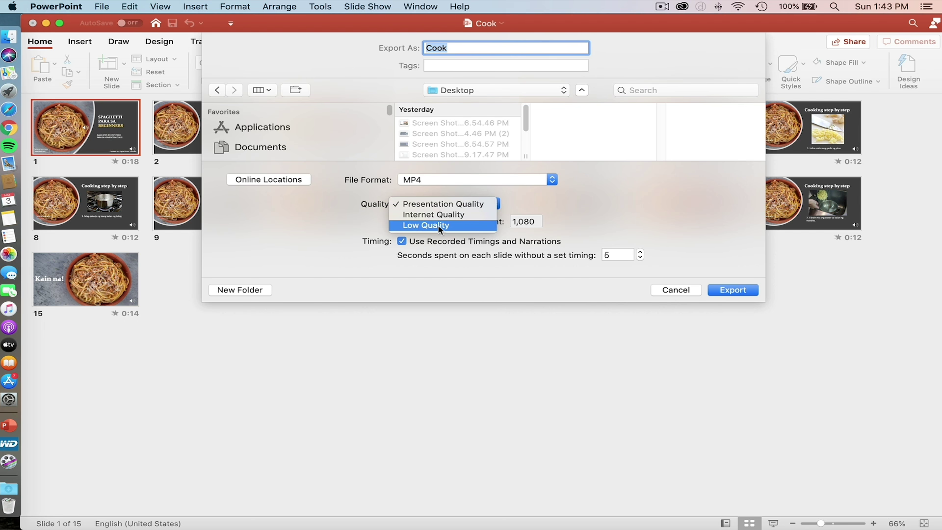
{"action": "left_click", "coordinate": [463, 220]}
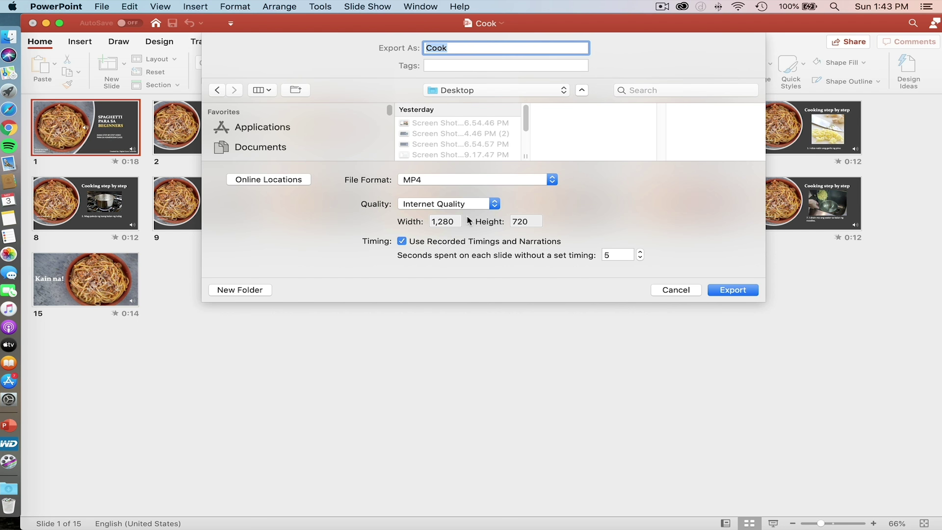
Export the video, then open Cook.mp4 from the Desktop to play it in QuickTime
{"action": "left_click", "coordinate": [736, 289]}
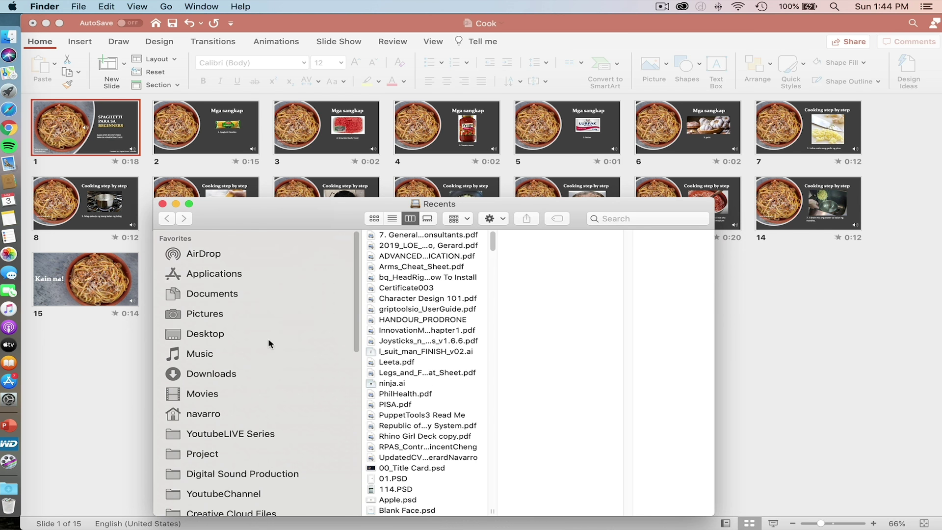
{"action": "left_click", "coordinate": [266, 333]}
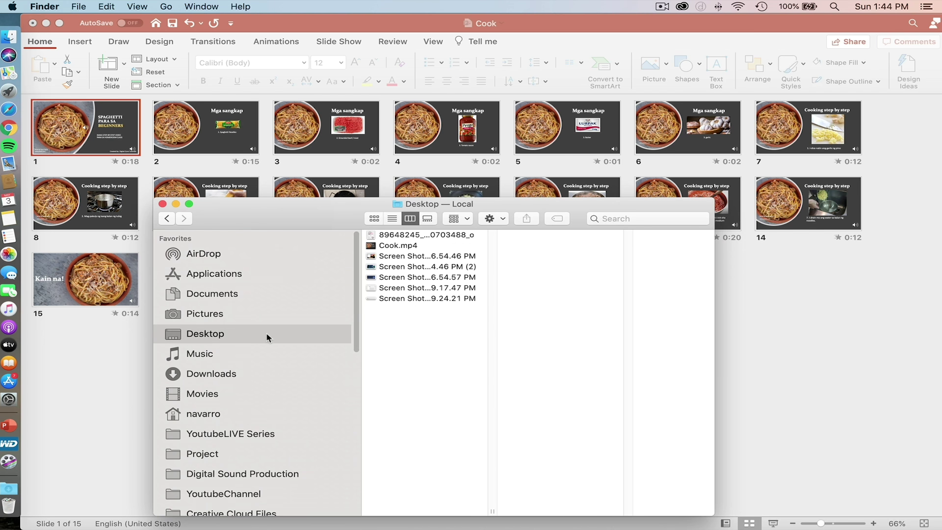
{"action": "double_click", "coordinate": [397, 245]}
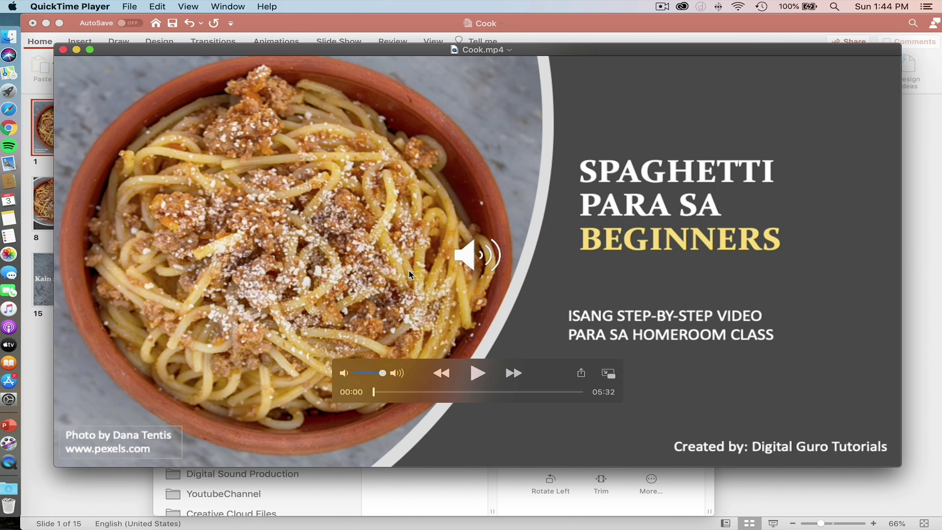